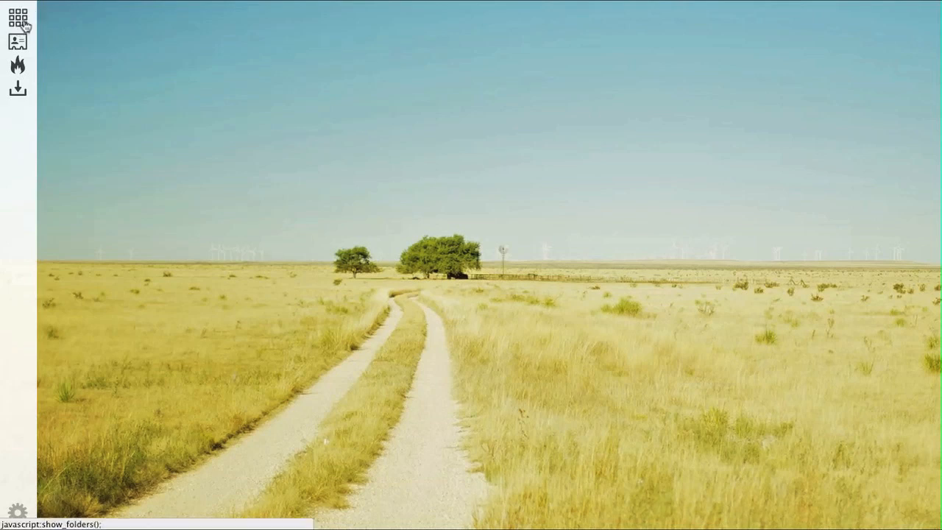
- Add a new photo folder, rename it 'Awesome', and open its empty image area
click(25, 25)
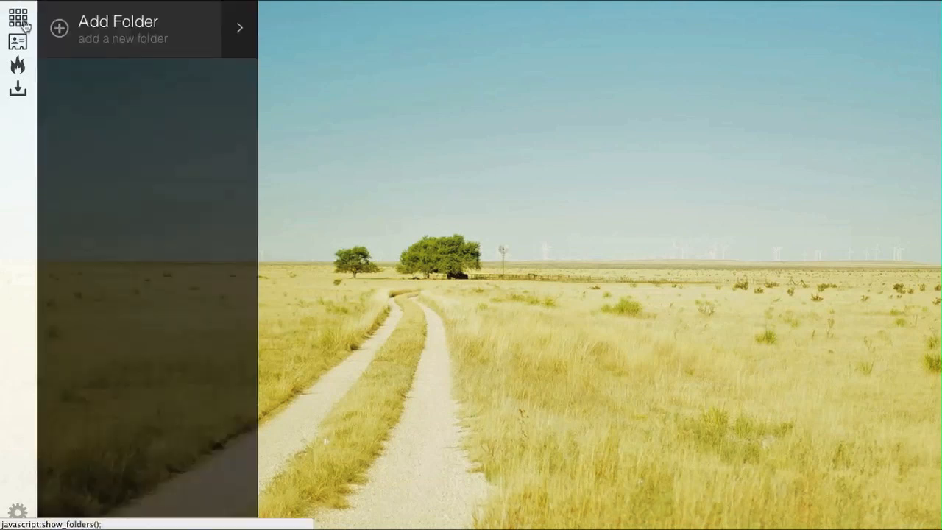
click(191, 24)
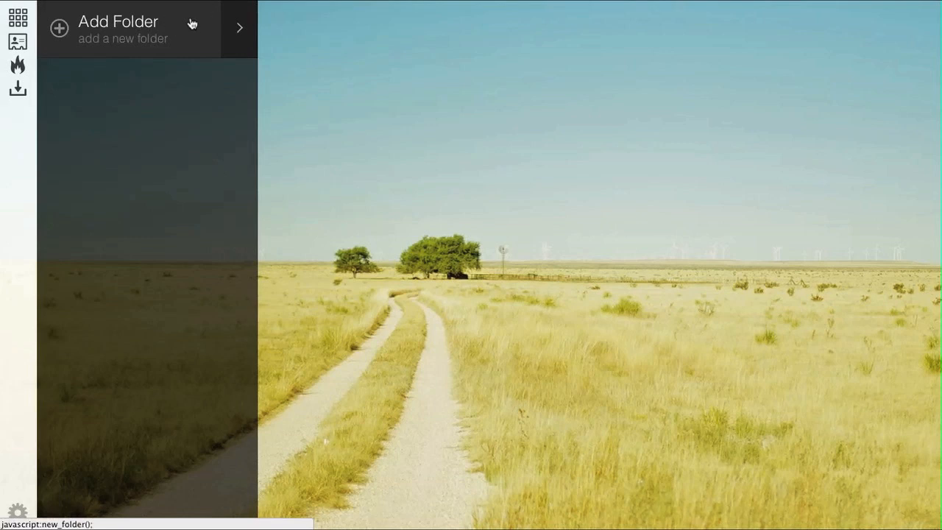
click(162, 74)
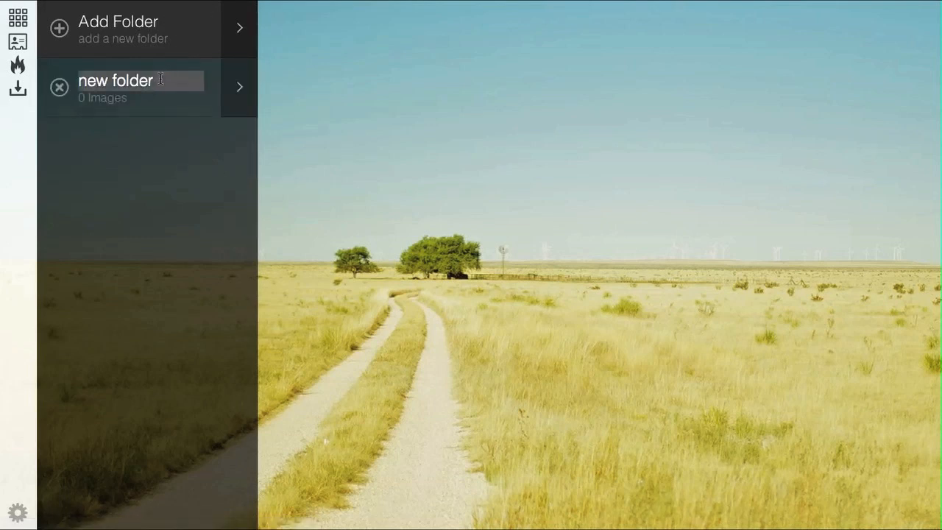
drag(163, 81, 79, 83)
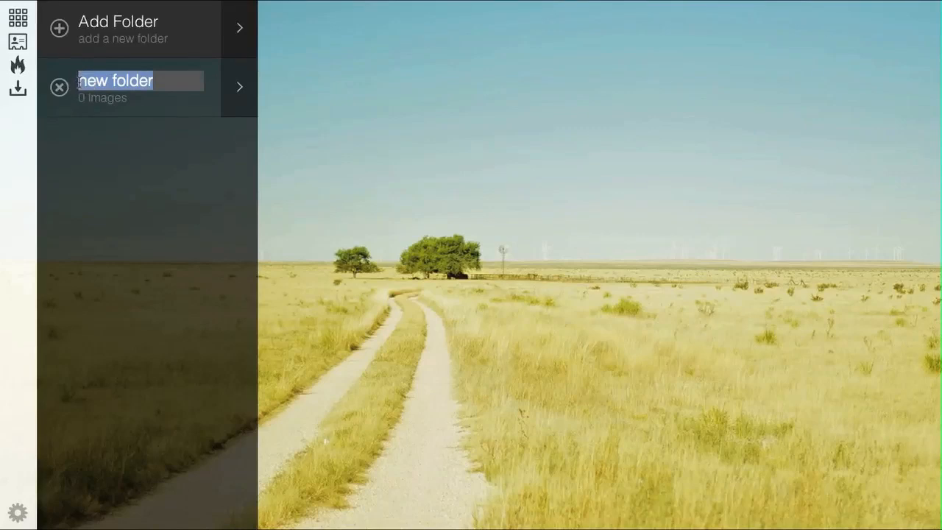
text(Awesome)
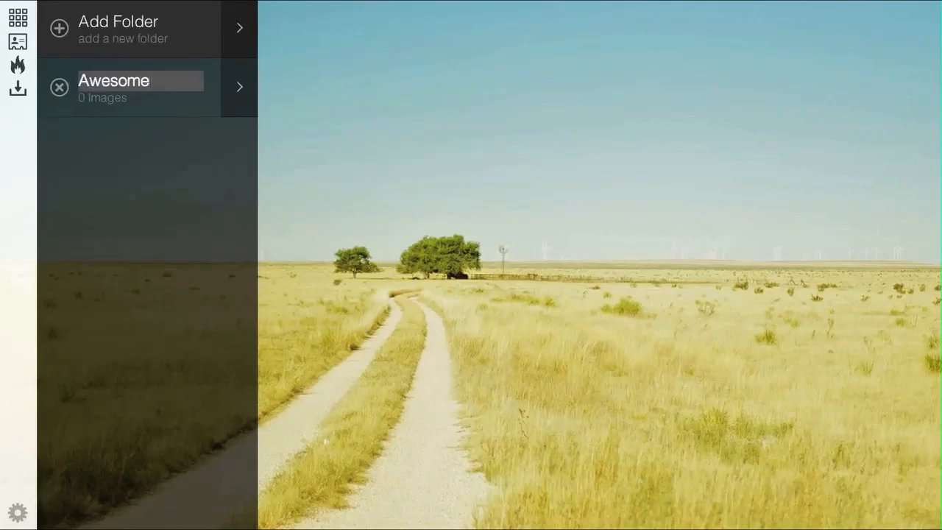
key(Return)
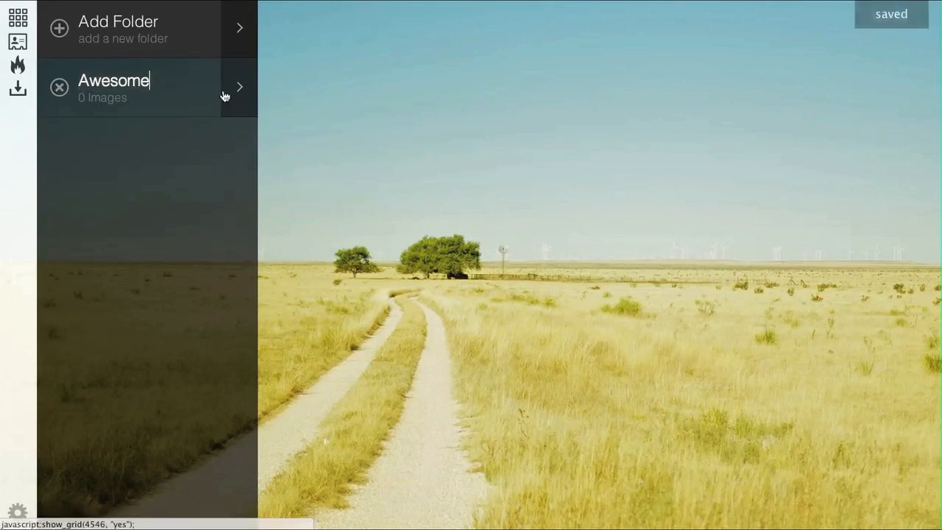
click(239, 89)
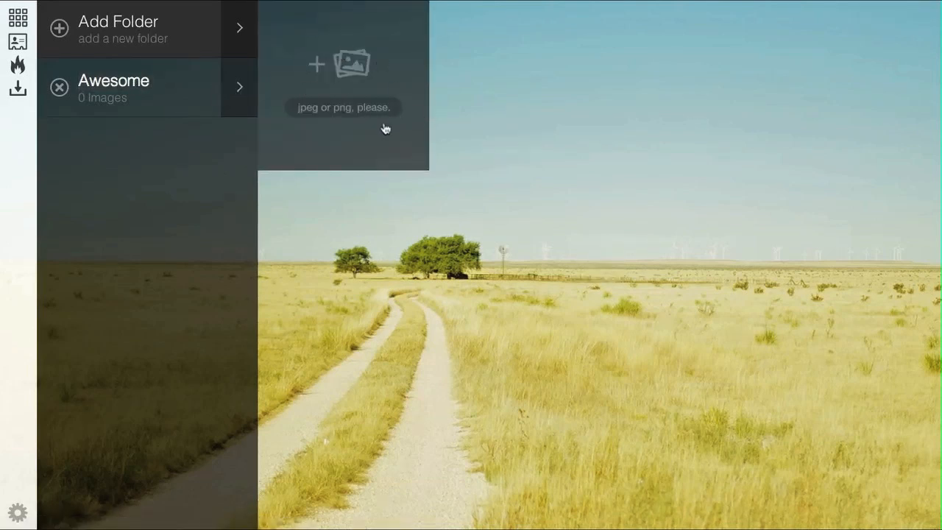
- Upload the twelve photos from 55mm_ipadr.jpeg through still_waiting_ipad.jpeg into the Awesome folder
click(382, 82)
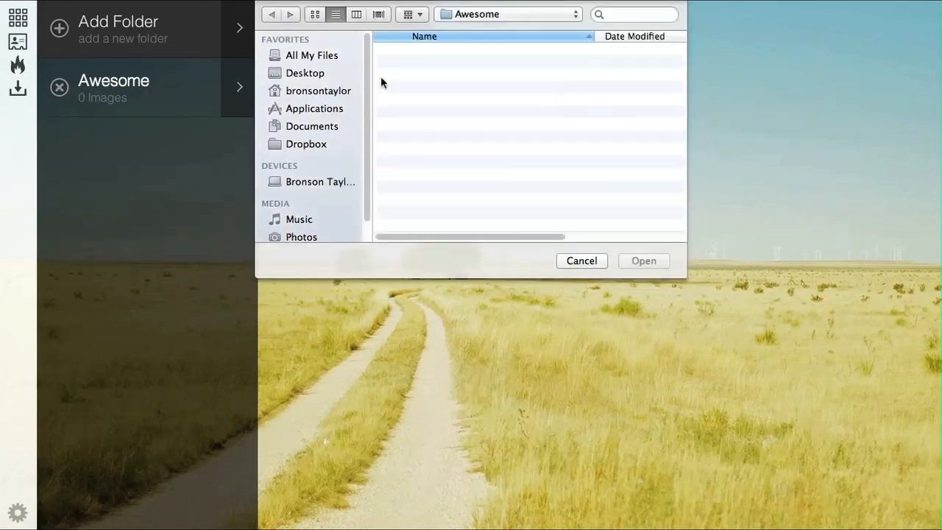
click(431, 65)
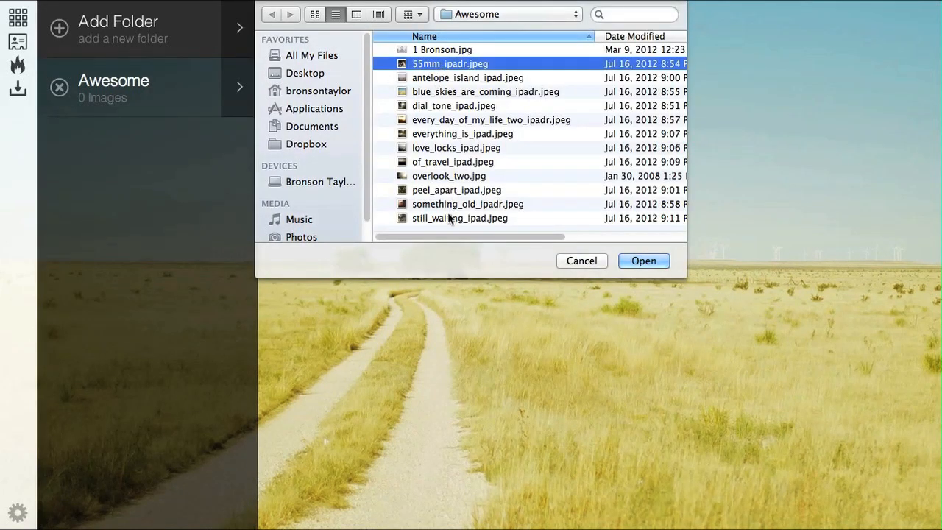
shift+click(450, 218)
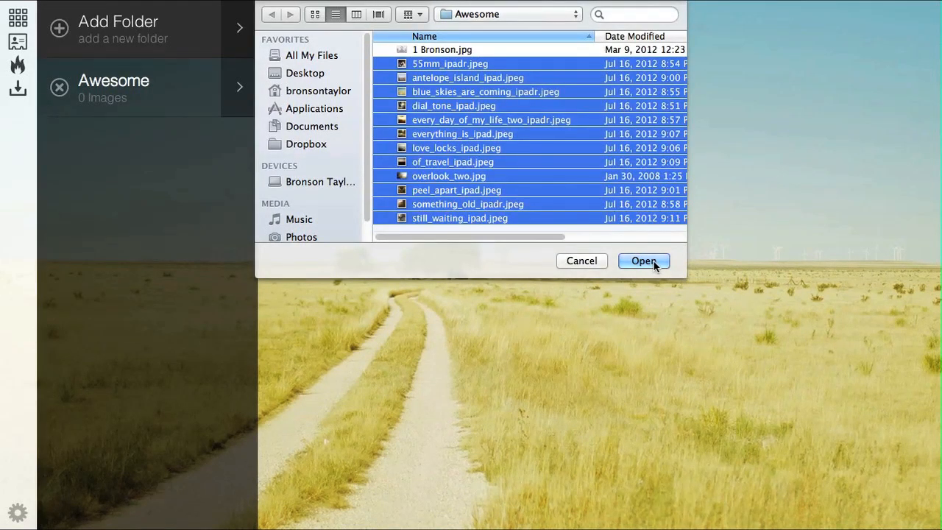
click(654, 262)
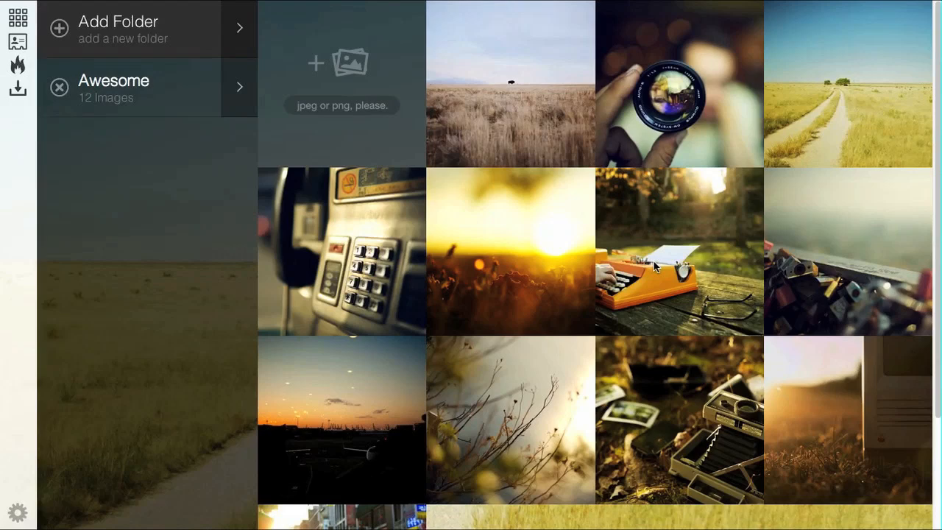
- Move the lone-tree field photo to the third row and delete the dirt-road landscape photo
mouse_move(530, 126)
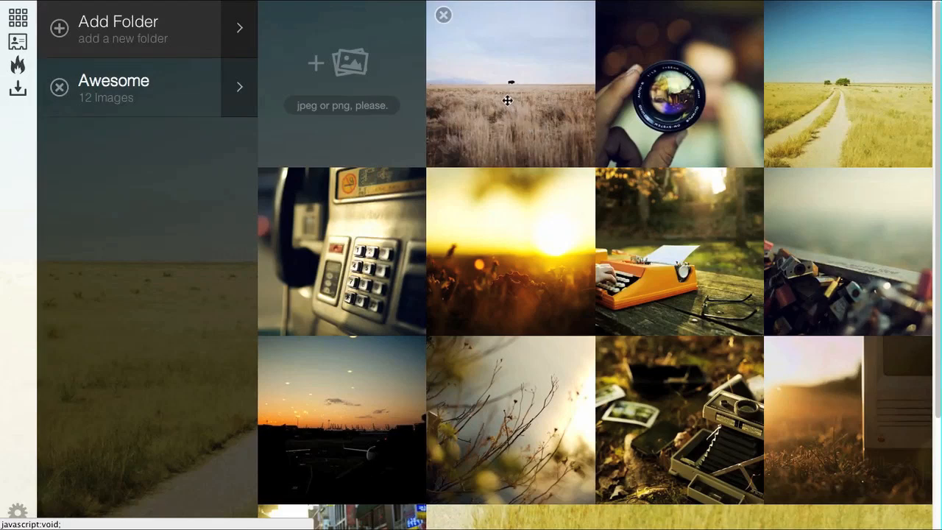
drag(502, 98, 486, 419)
drag(850, 409, 492, 65)
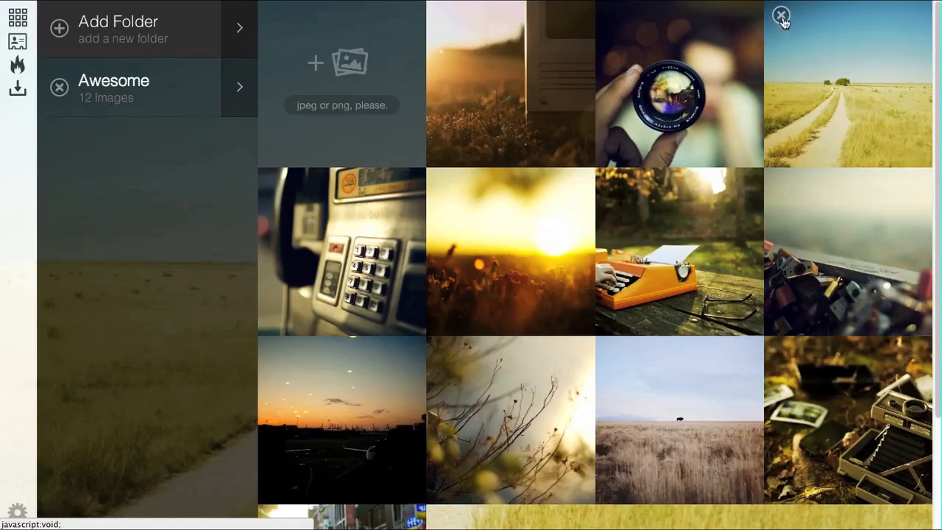
click(782, 18)
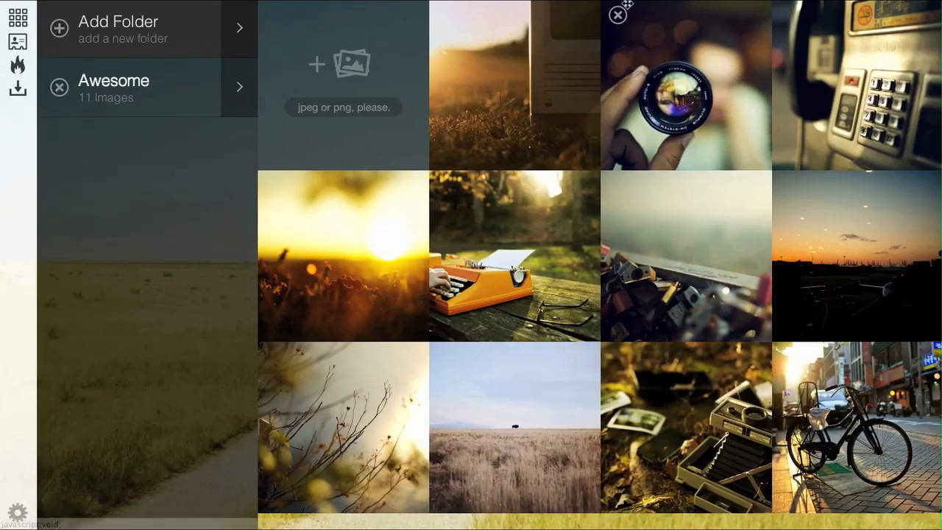
- In the contact info, switch on the About Me entry and replace the placeholder with the owner's full name
click(22, 46)
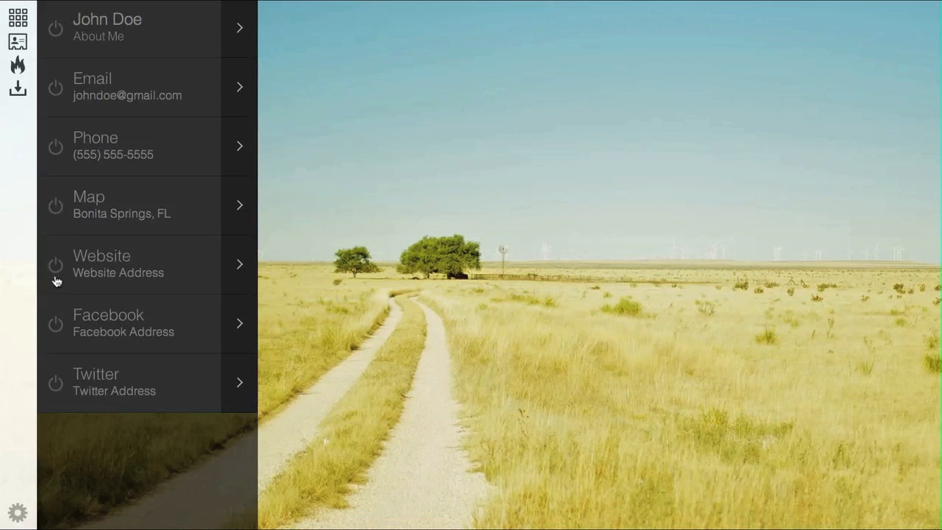
click(59, 32)
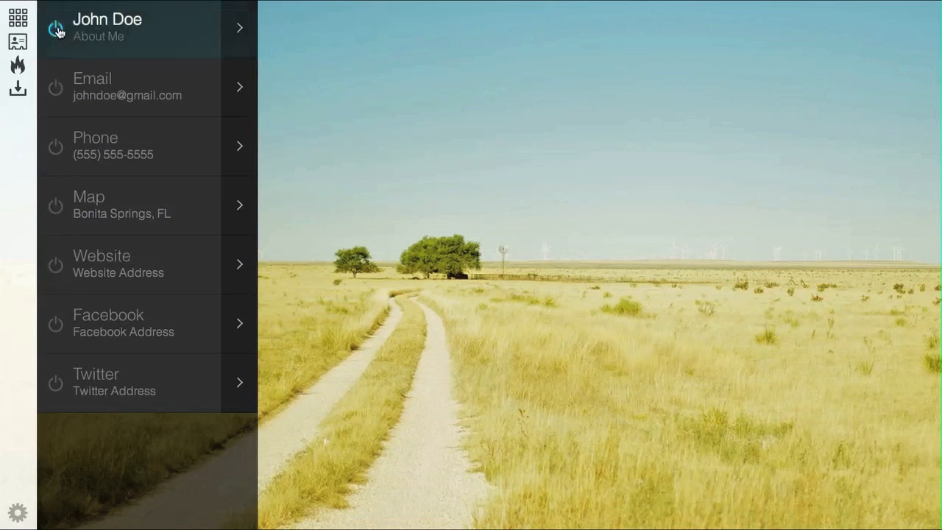
drag(142, 19, 72, 19)
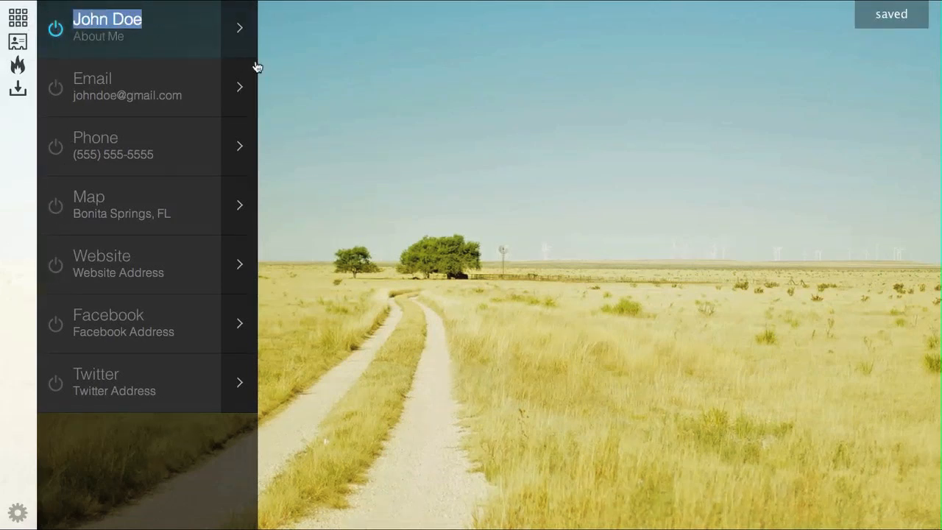
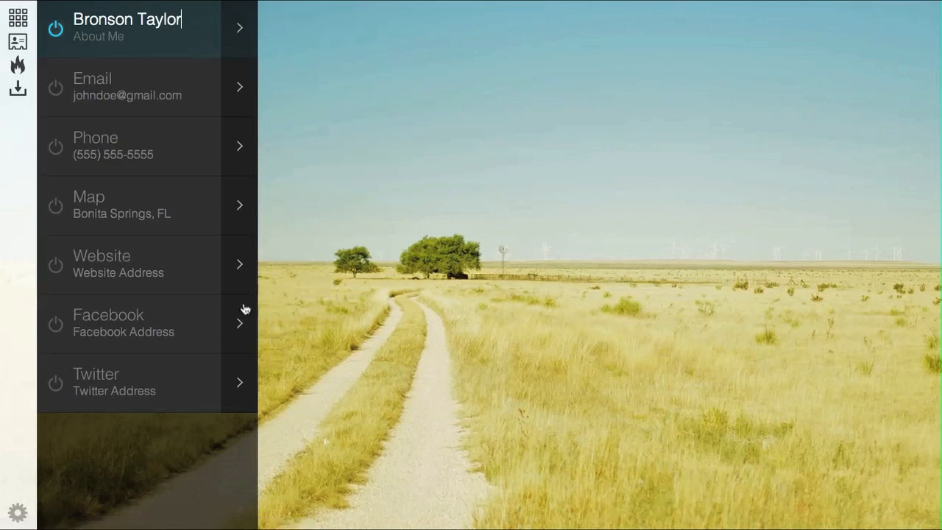
- Switch on the Twitter entry and replace its placeholder with the portfolio's Twitter handle
click(53, 383)
click(107, 396)
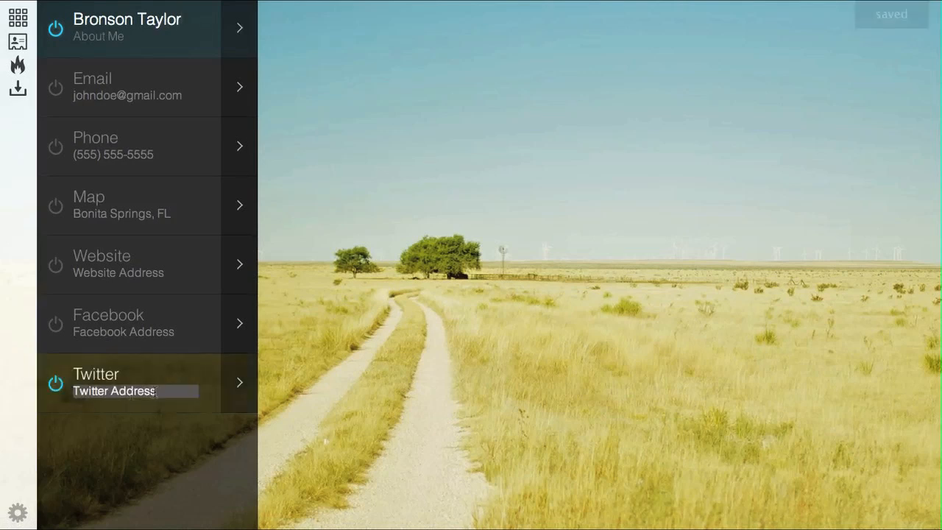
drag(73, 390, 209, 393)
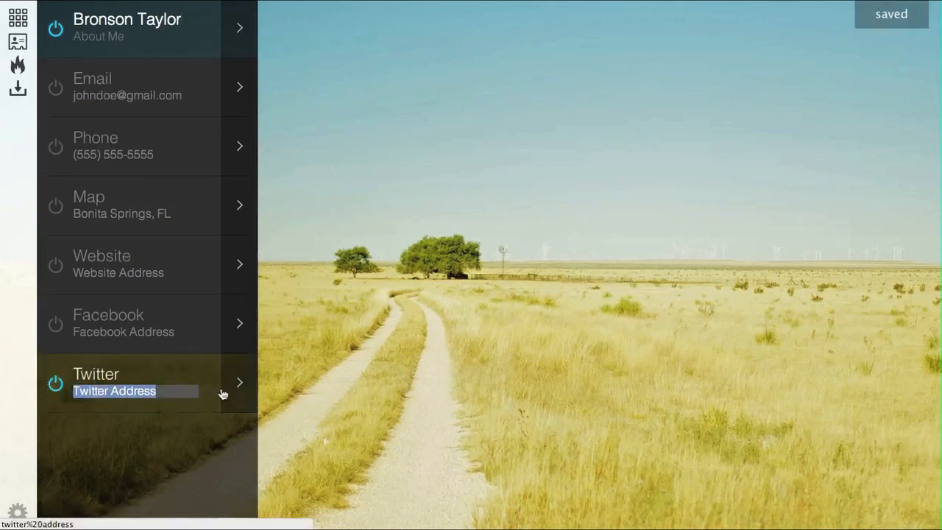
text(@geticonify)
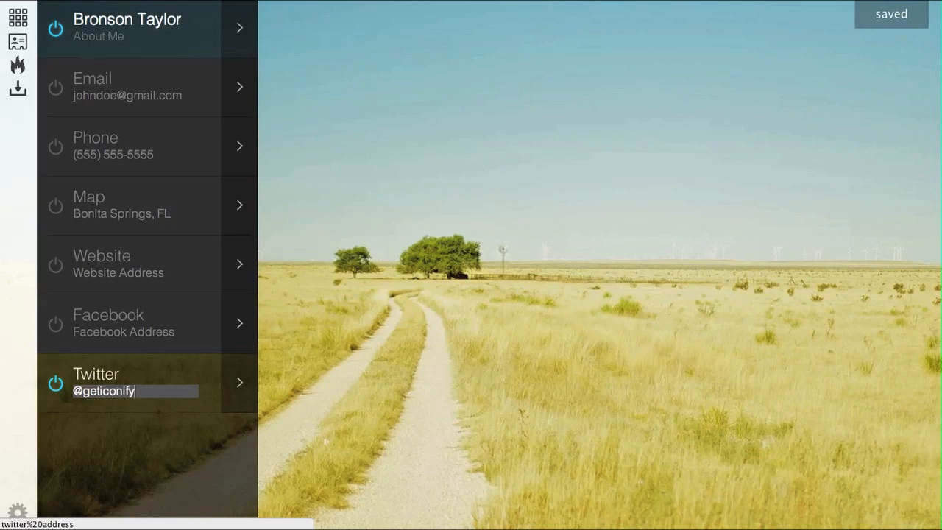
- Switch on the Email entry, enter the contact email address, then bring up the sharing options
click(56, 89)
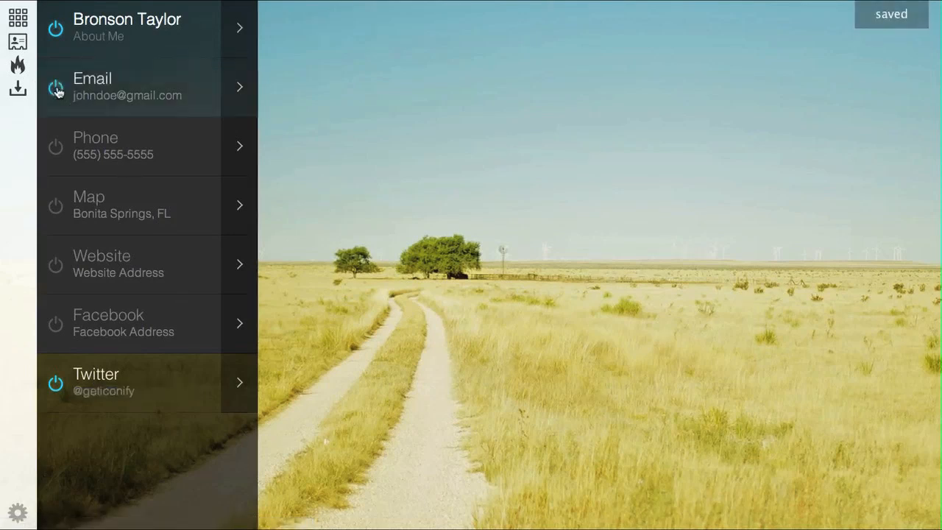
drag(185, 95, 25, 95)
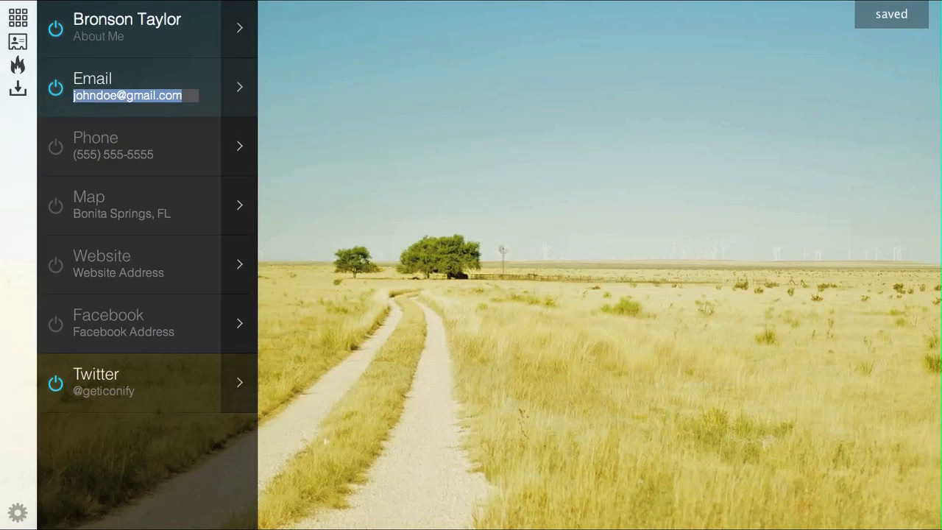
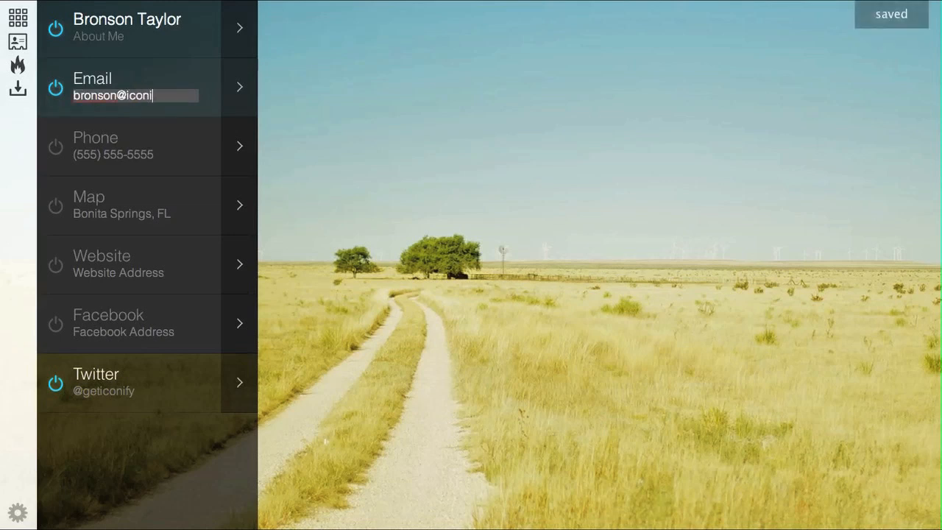
click(362, 96)
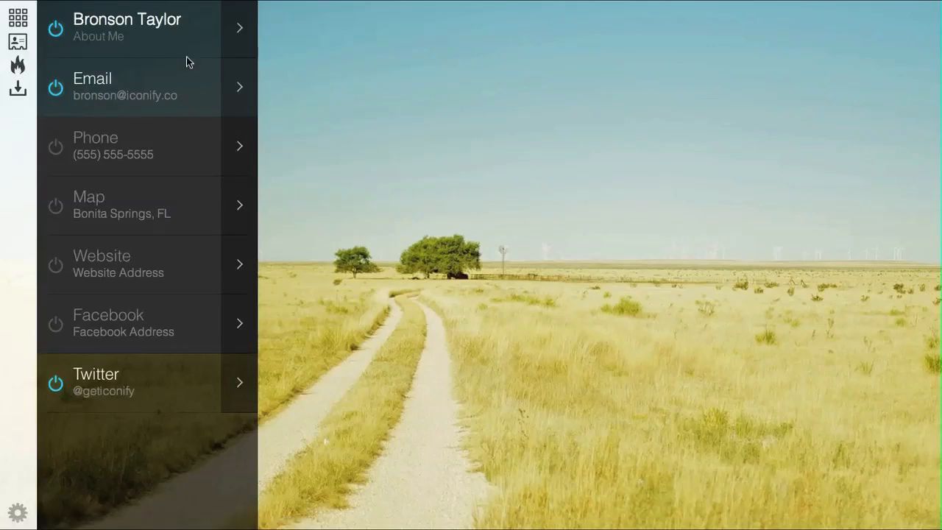
click(16, 70)
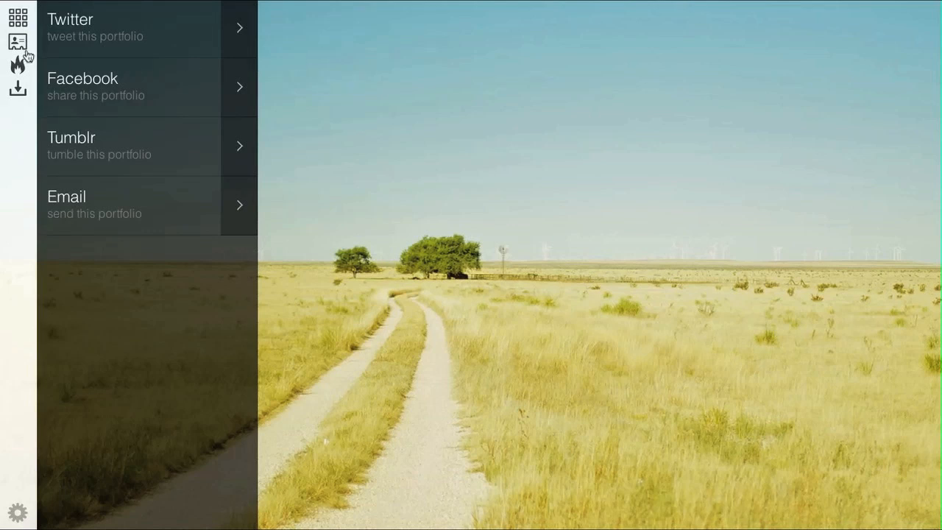
- View the download-as-app explanation, dismiss it, and show the settings list
click(17, 90)
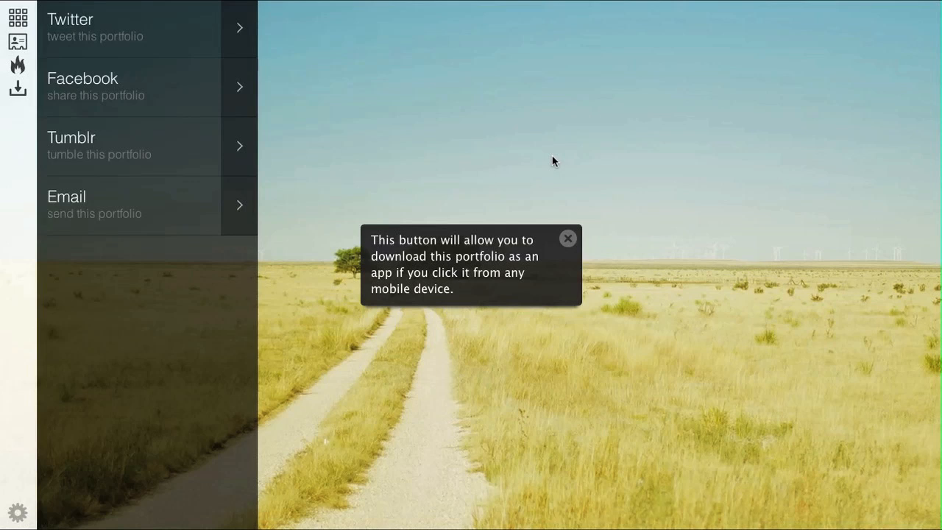
click(567, 238)
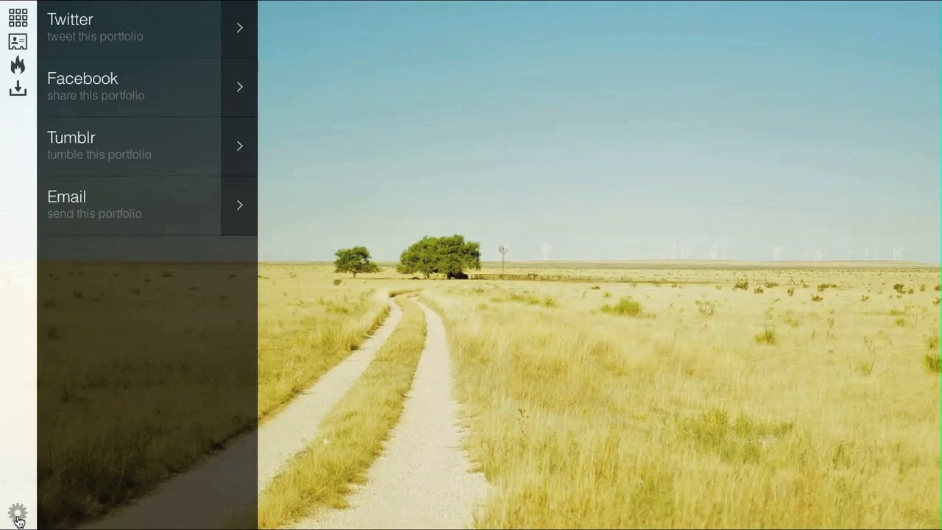
click(18, 520)
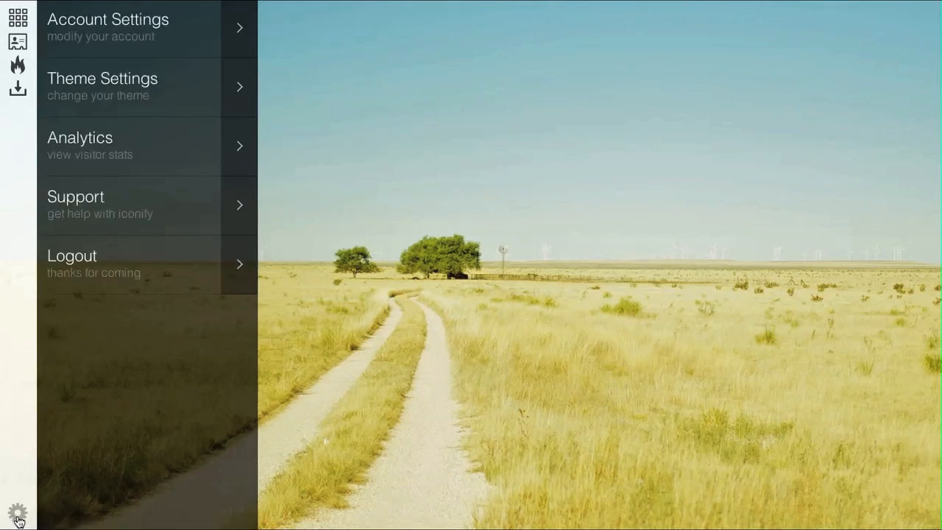
- Save google.com as the custom domain in Account Settings, then go to Theme Settings
click(239, 30)
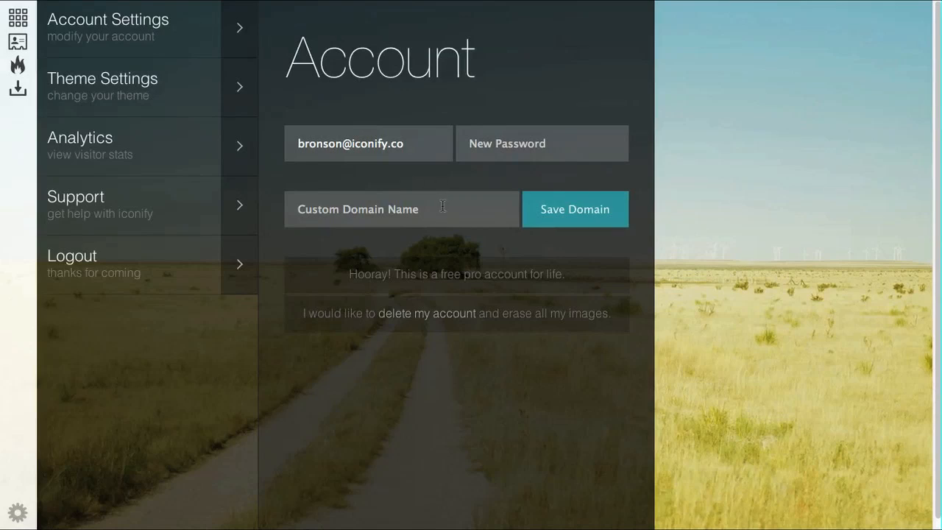
click(435, 208)
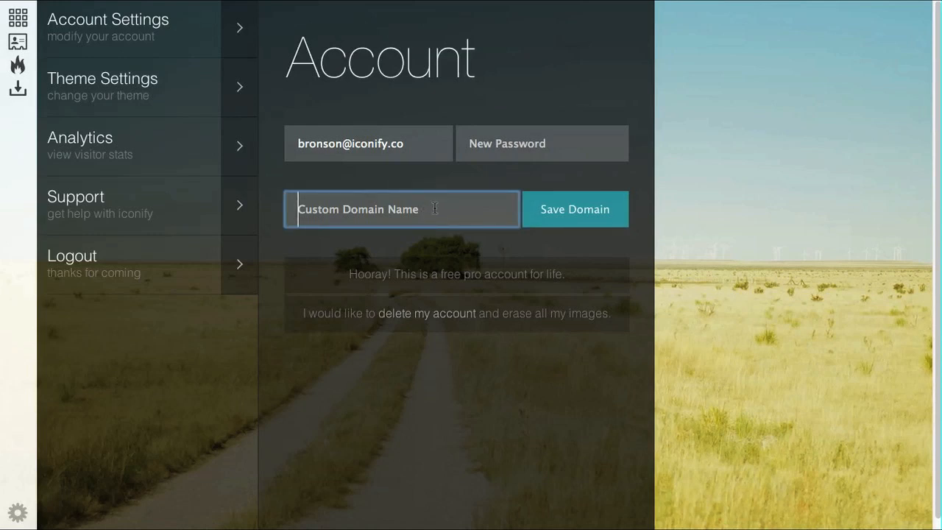
text(google.com)
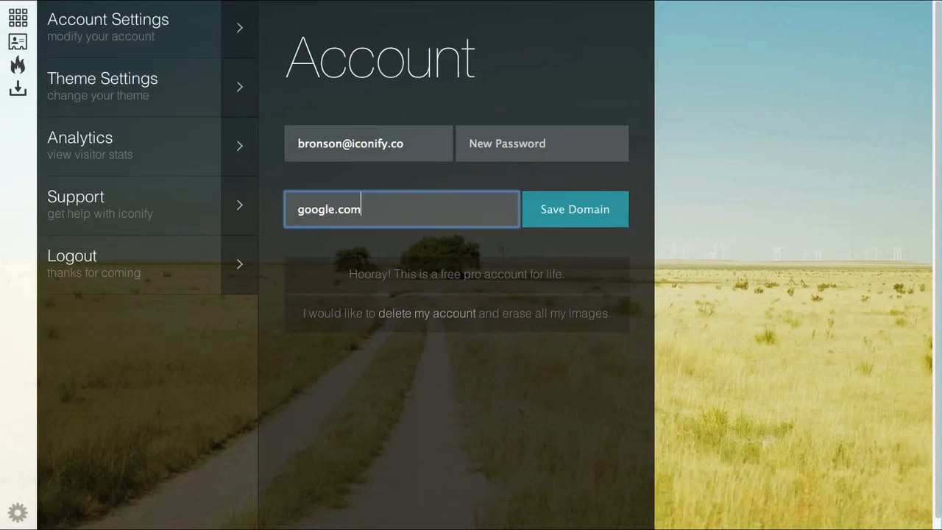
click(605, 211)
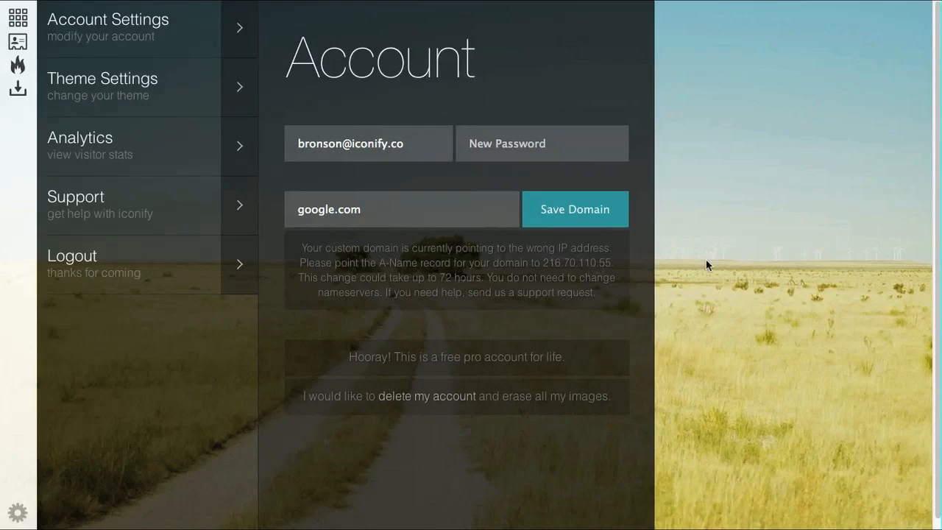
click(225, 89)
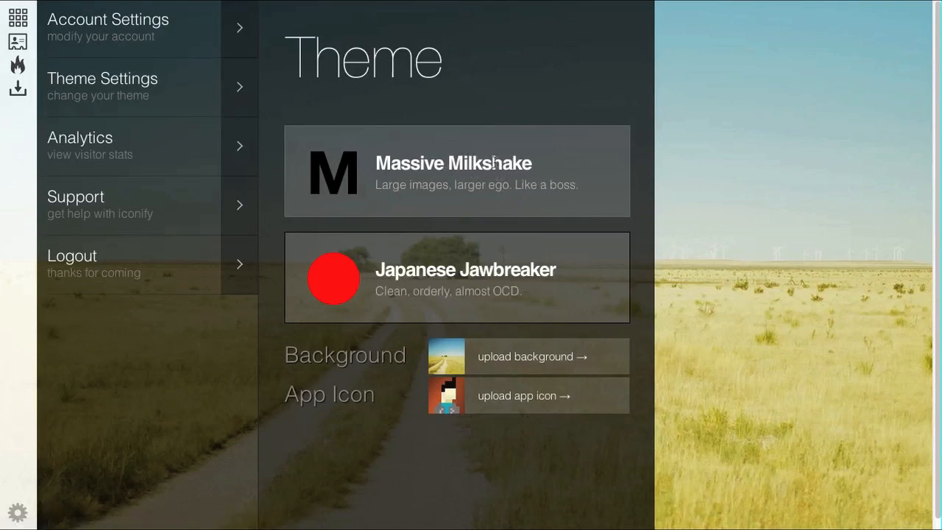
- Apply the Japanese Jawbreaker theme with the Awesome folder's portrait photo as background, then view Analytics
click(493, 290)
click(575, 368)
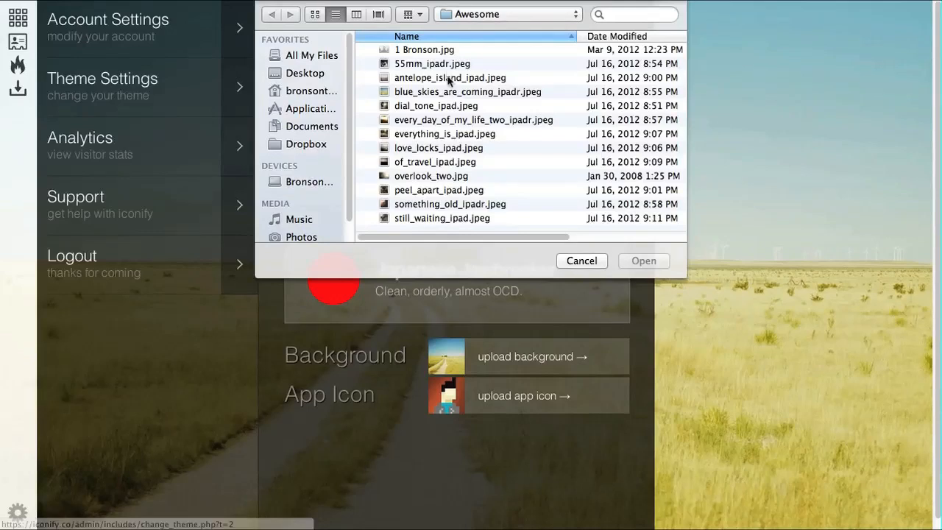
click(410, 50)
click(641, 260)
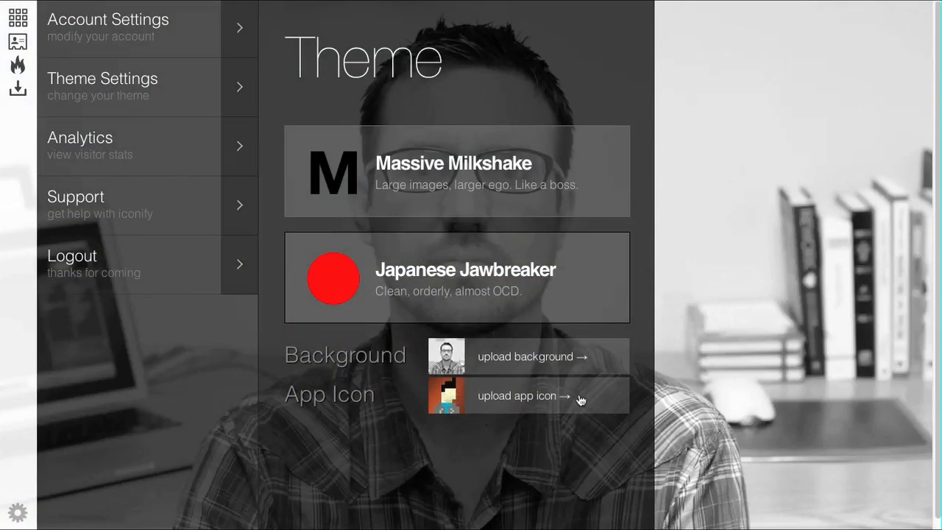
click(243, 145)
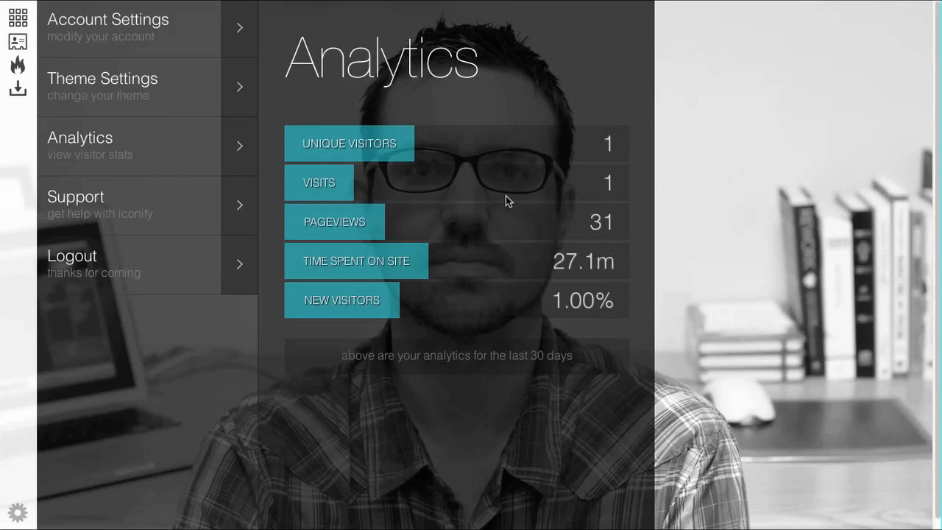
- Look at the Support form, then log out of the Iconify account
click(236, 216)
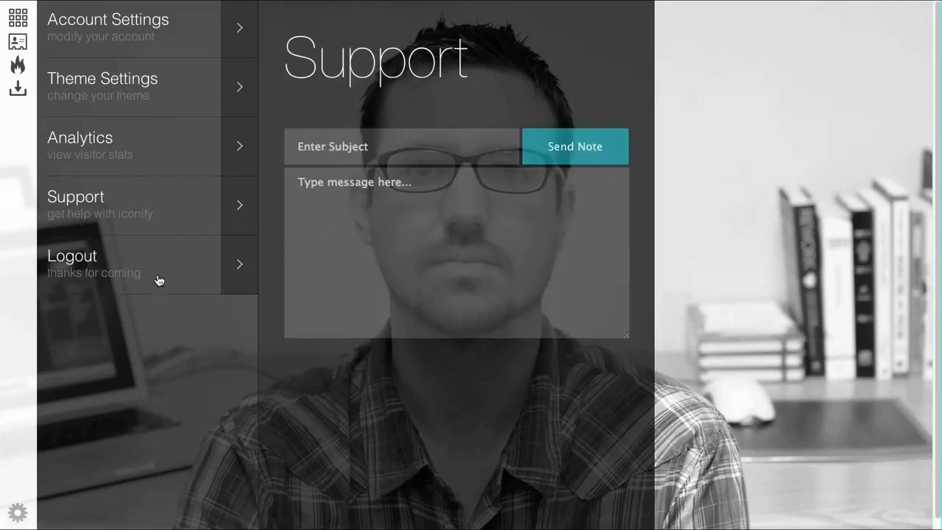
click(236, 268)
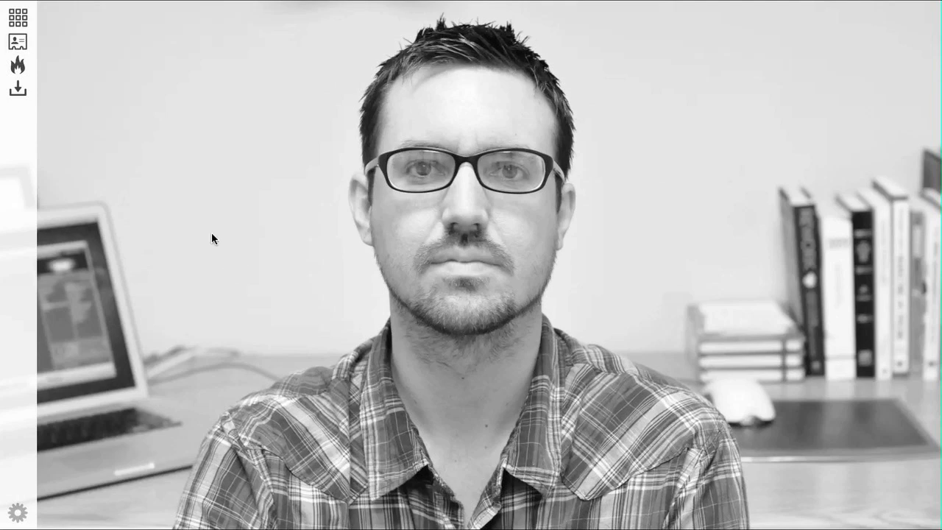
- Browse the Awesome folder's photos and profile, then post a tweet sharing the portfolio link
click(18, 17)
click(182, 28)
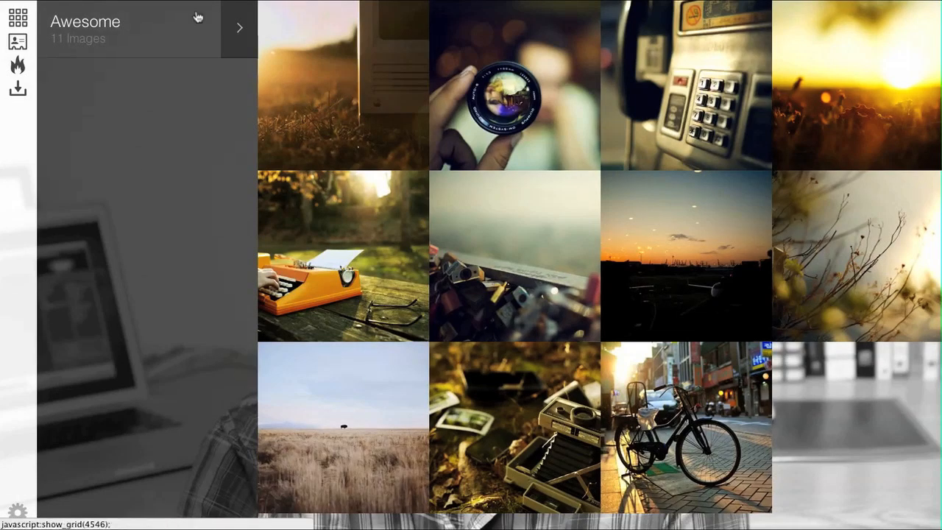
click(17, 42)
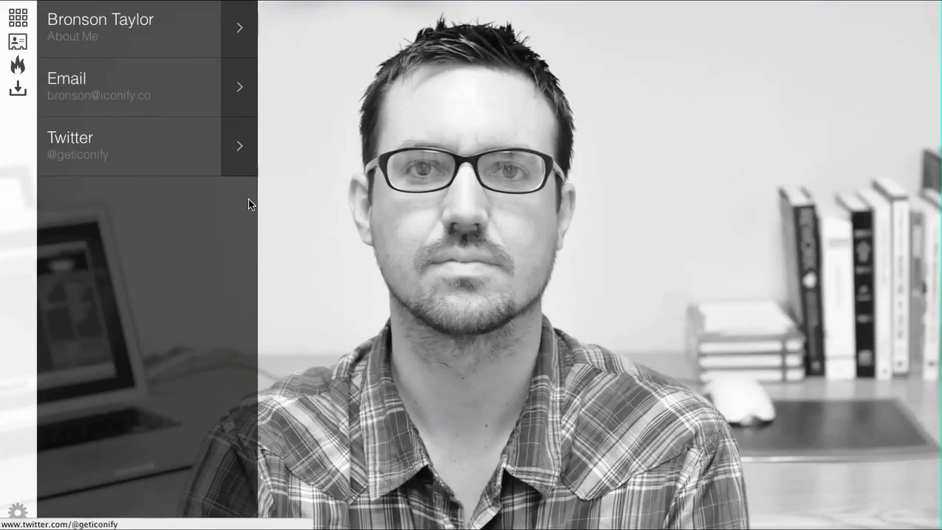
click(18, 67)
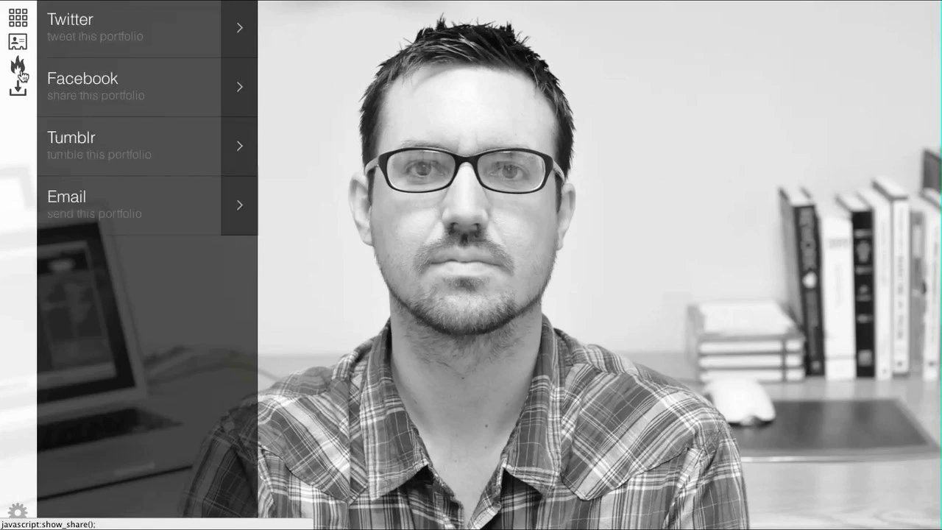
click(235, 39)
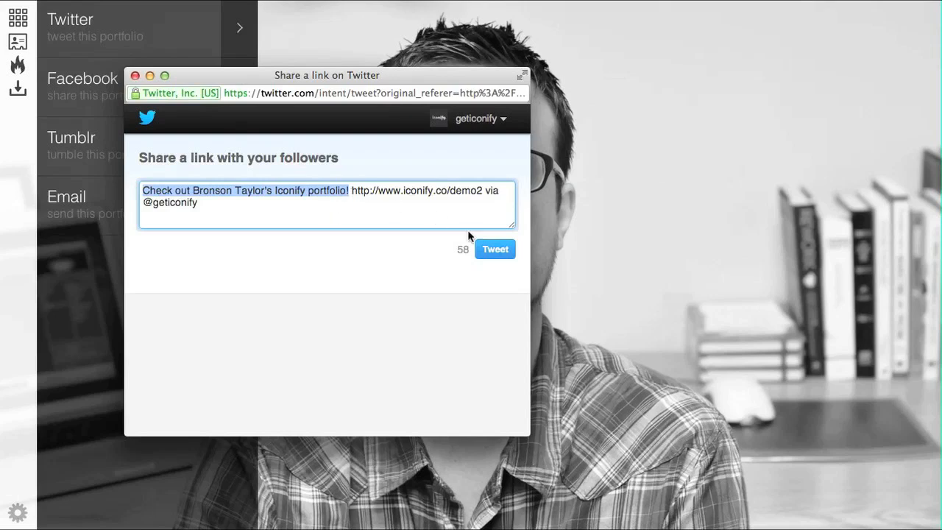
click(493, 250)
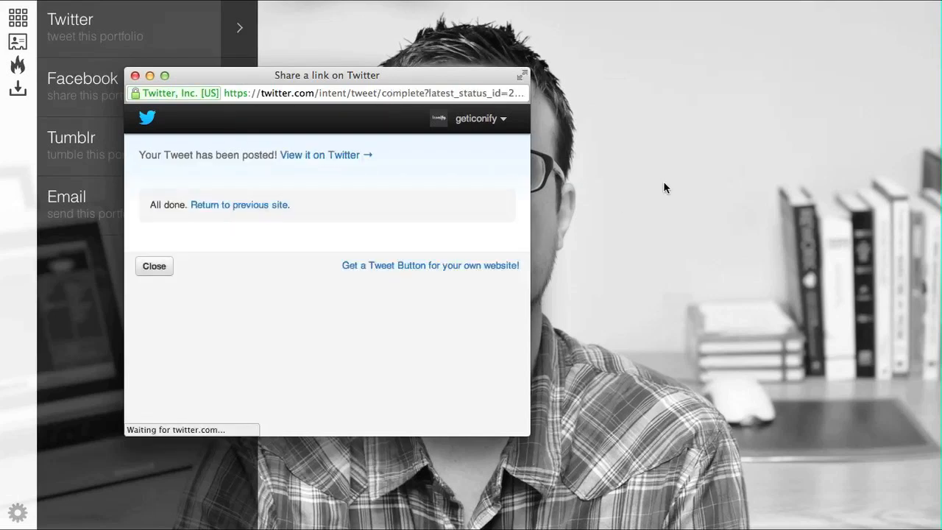